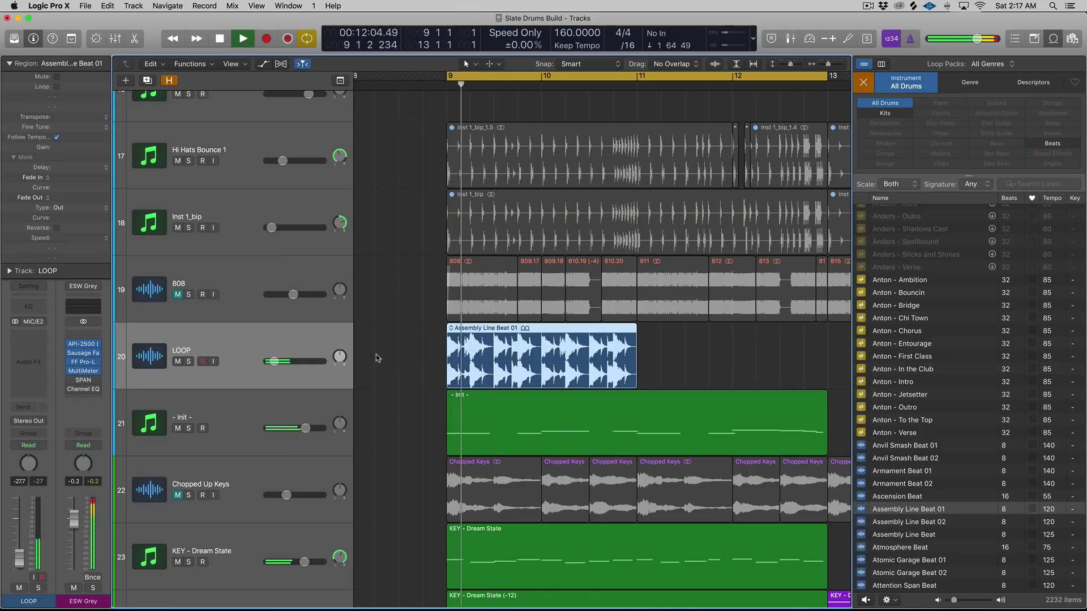
# Step: Clear the editor and mixer view from below the tracks and stop playback
pyautogui.moveTo(6, 253)
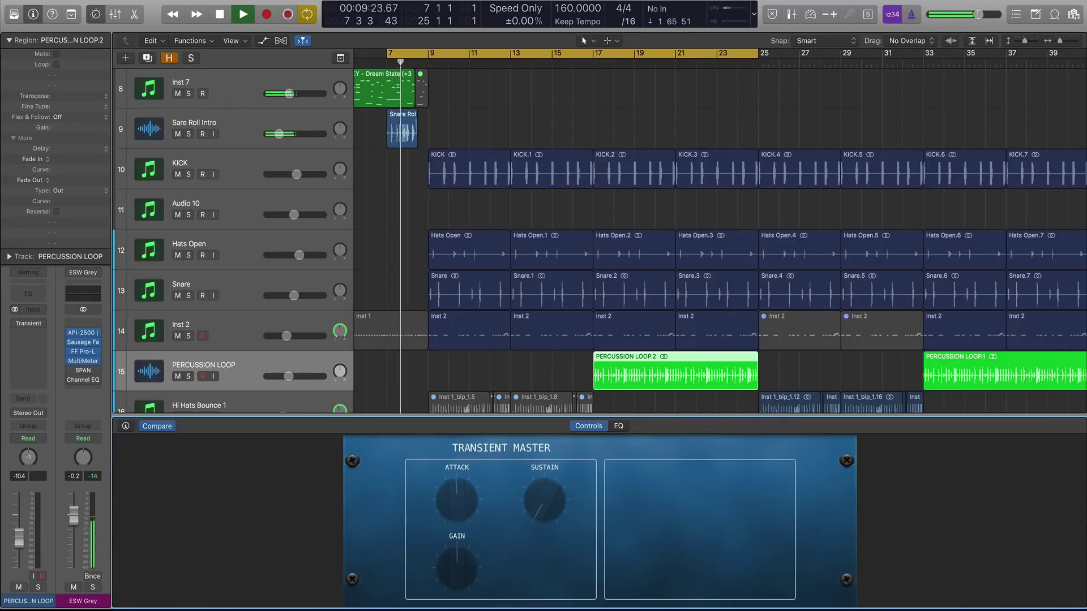
pyautogui.press('x')
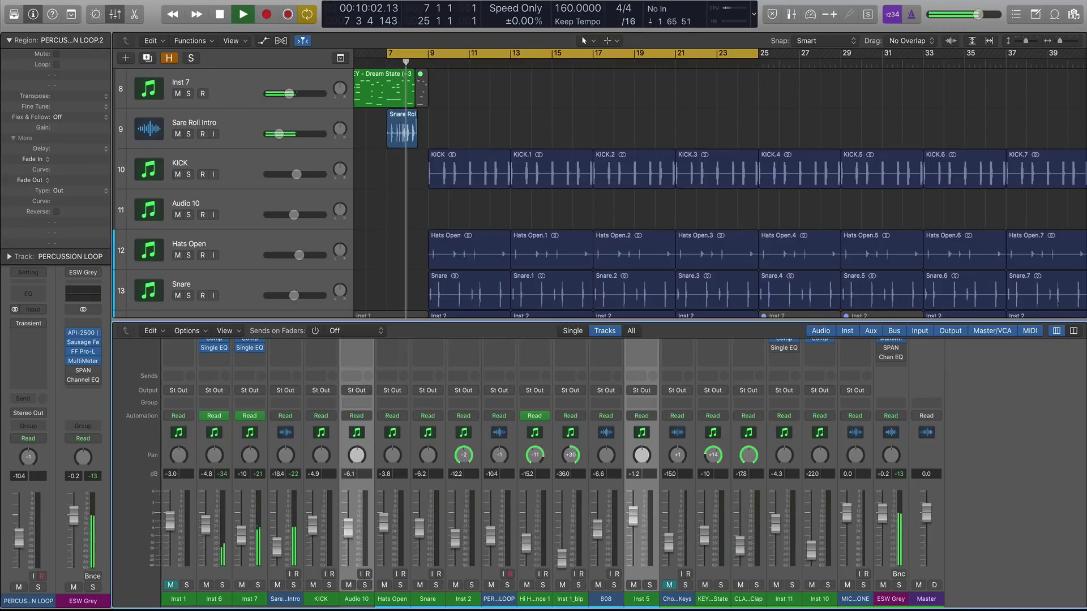
pyautogui.press('x')
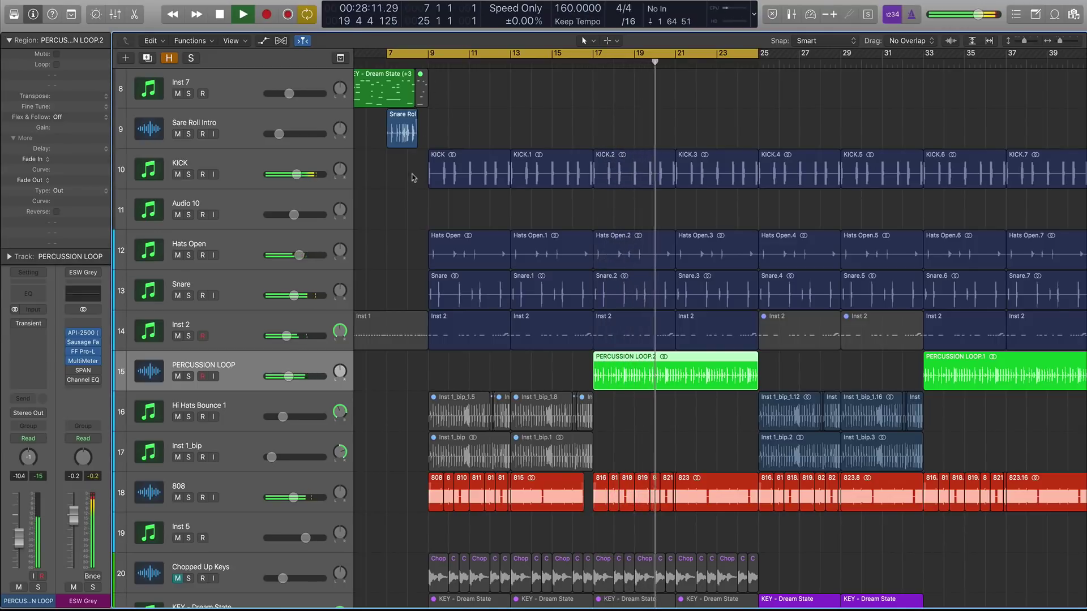
pyautogui.press('space')
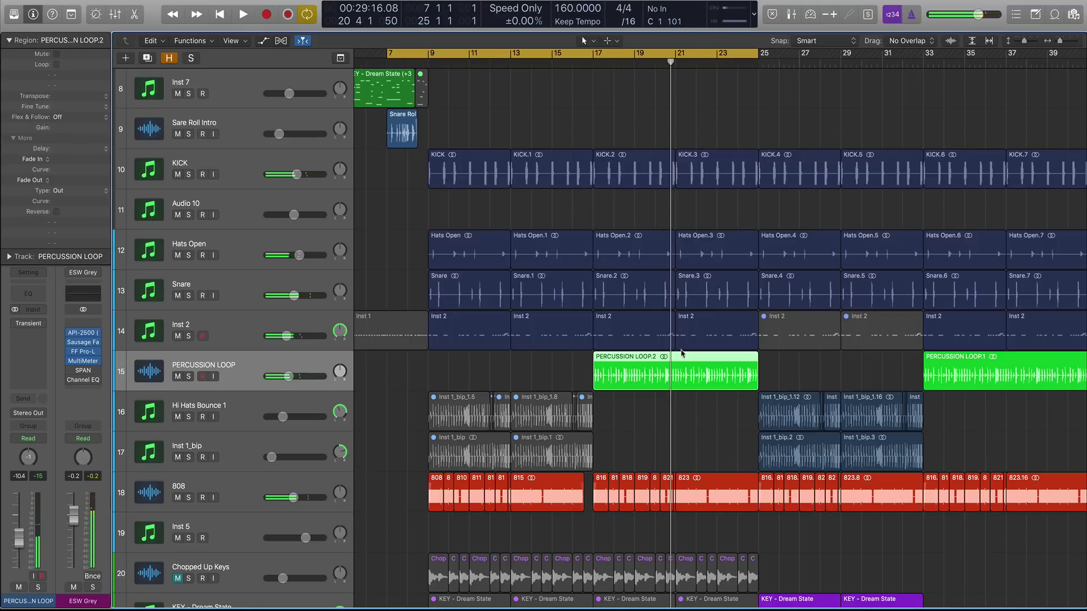
# Step: Solo only the PERCUSSION LOOP.2 region that starts at bar 17
pyautogui.click(564, 362)
pyautogui.click(654, 368)
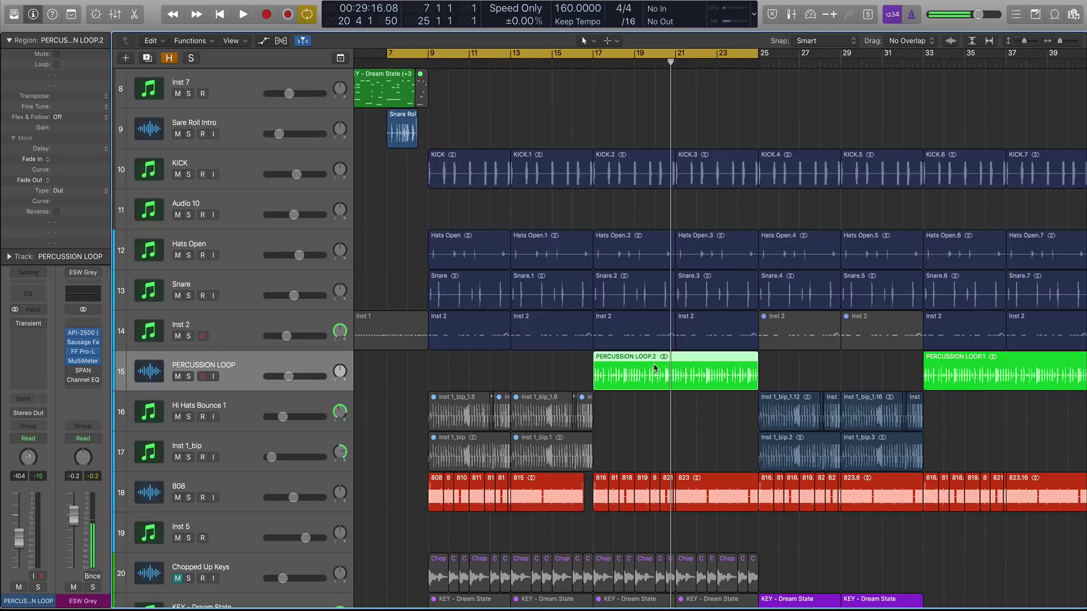
pyautogui.click(580, 358)
pyautogui.click(639, 364)
pyautogui.hotkey('ctrl', 's')
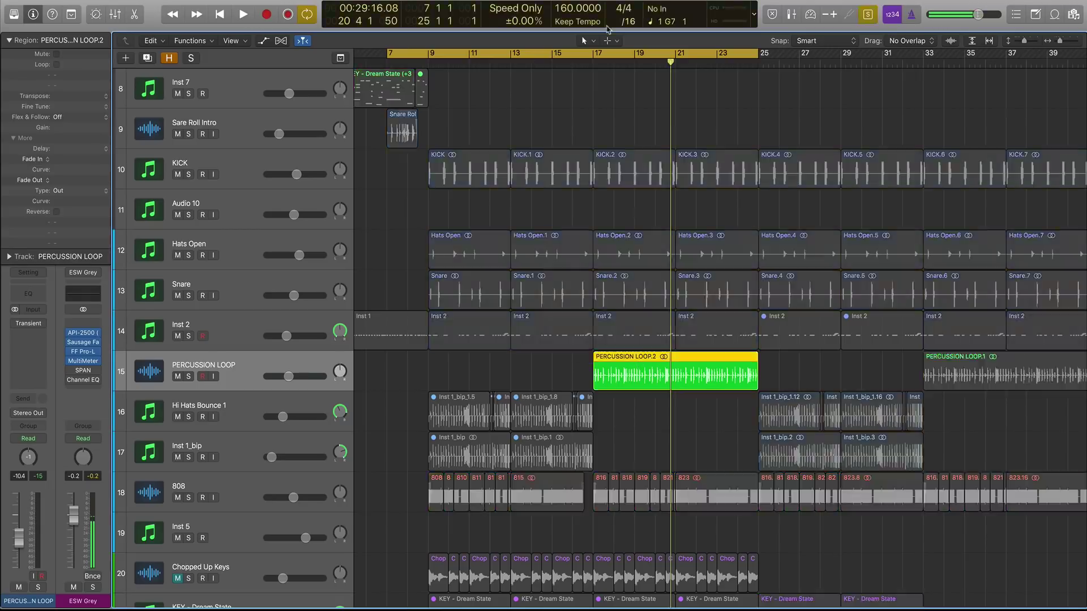
# Step: Set the cycle range to bars 17–25 and audition the soloed percussion loop
pyautogui.moveTo(600, 52); pyautogui.dragTo(757, 61)
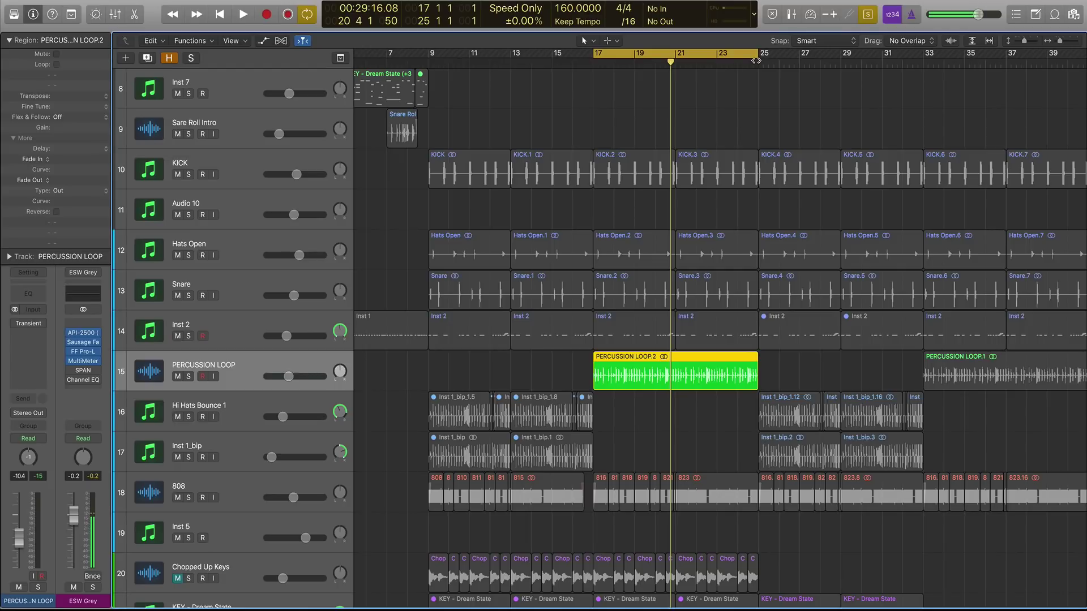
pyautogui.press('space')
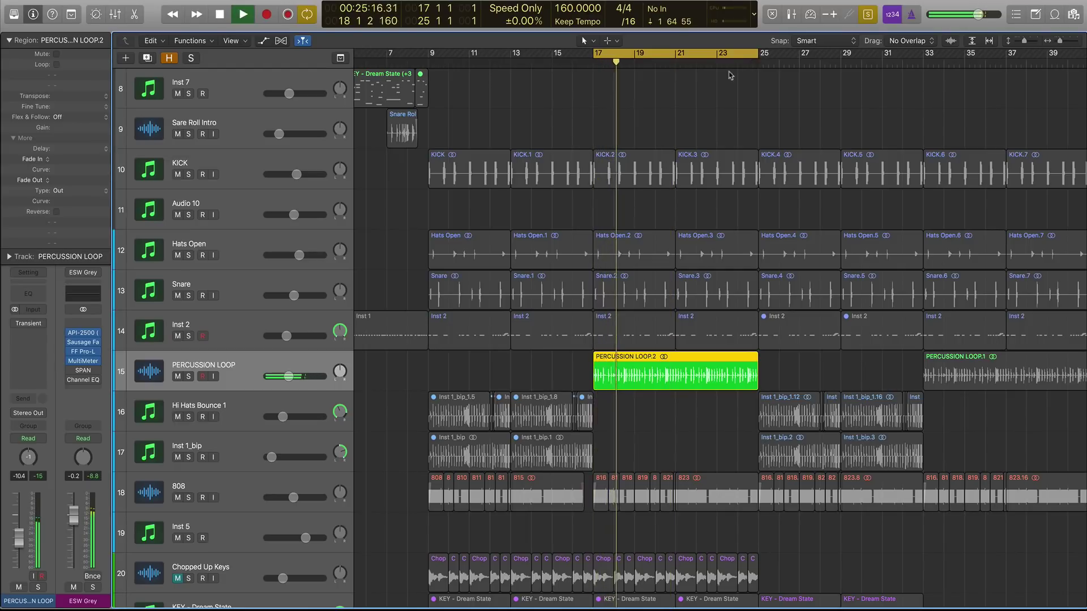
pyautogui.press('space')
pyautogui.hotkey('ctrl', 's')
# Step: Enable Transient Master on the PERCUSSION LOOP track and turn its Sustain down strongly
pyautogui.click(250, 327)
pyautogui.click(249, 365)
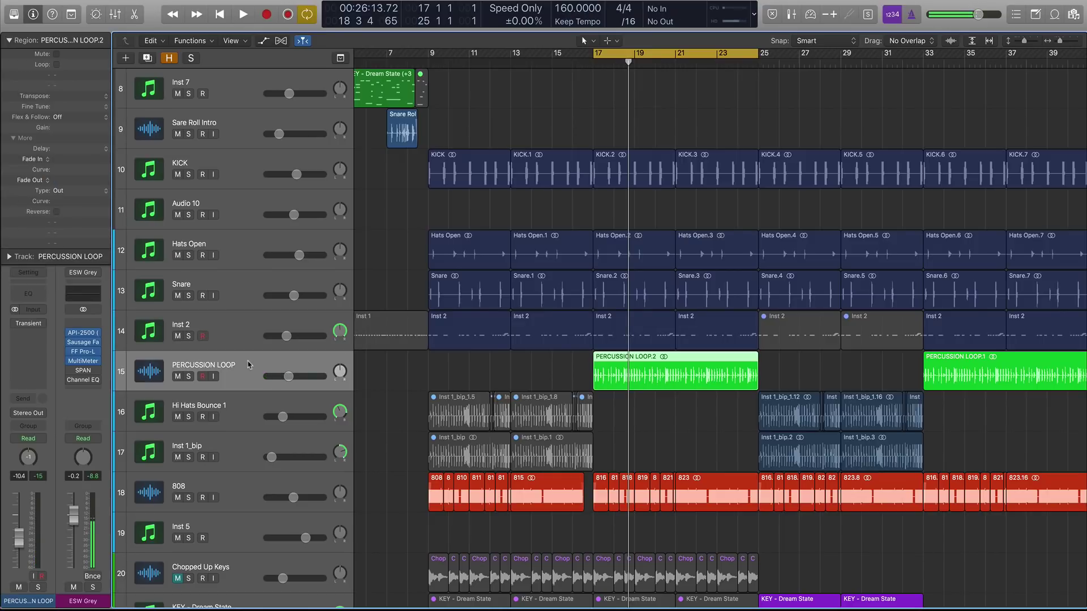
pyautogui.click(15, 324)
pyautogui.click(27, 325)
pyautogui.moveTo(223, 140); pyautogui.dragTo(223, 161)
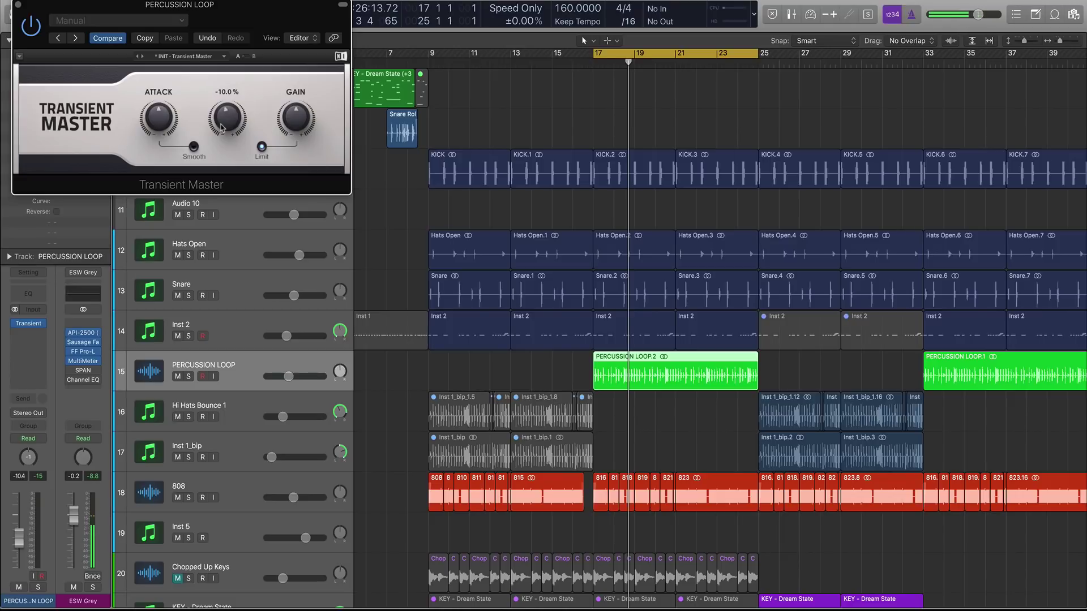
pyautogui.click(541, 373)
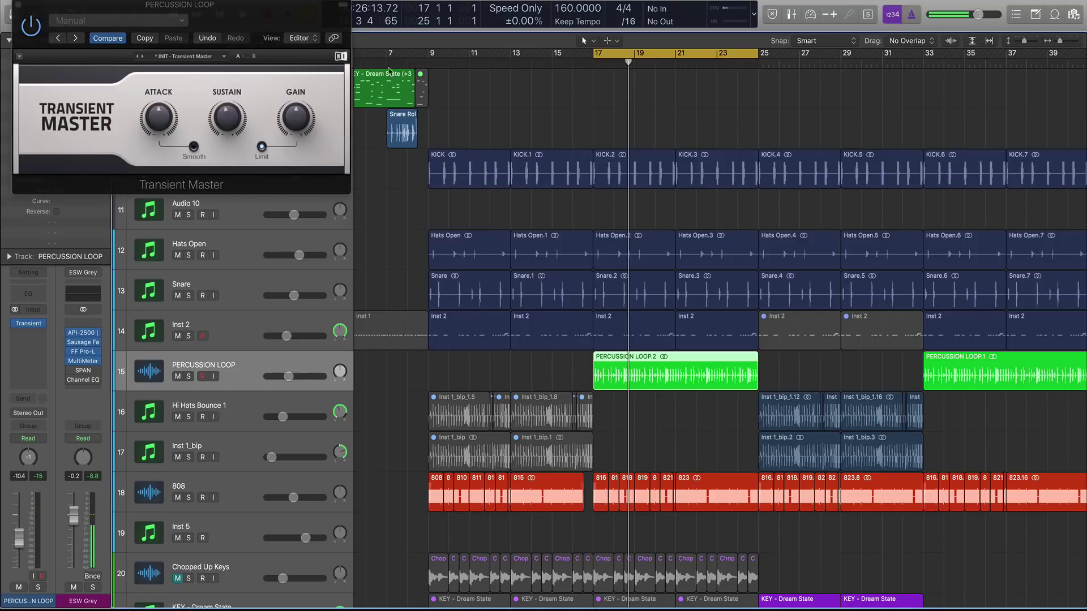
pyautogui.moveTo(221, 116)
pyautogui.moveTo(225, 117); pyautogui.dragTo(225, 122)
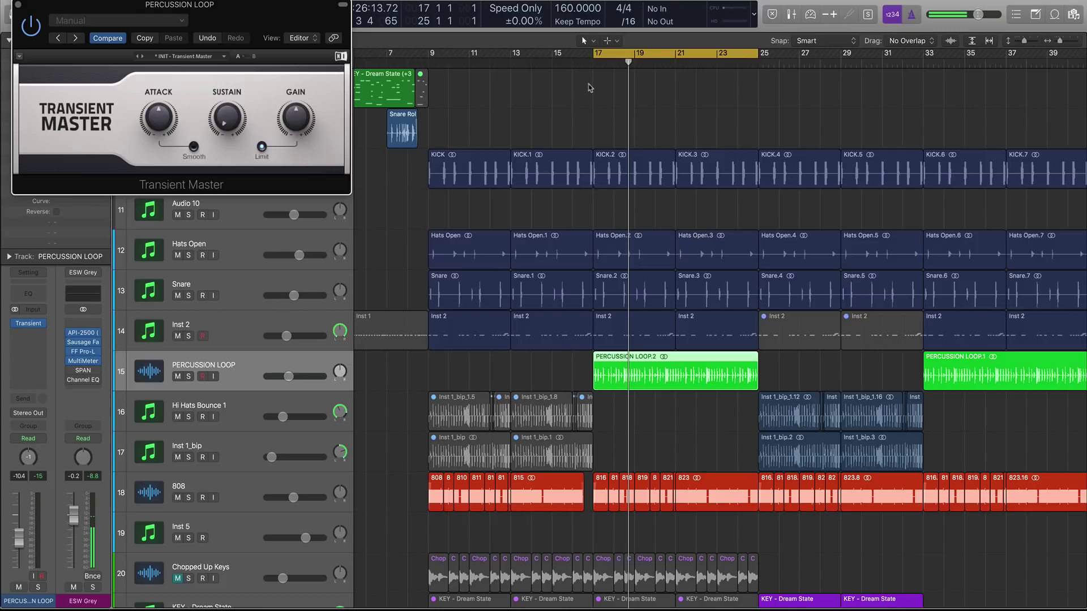
# Step: Play a cycle over bars 15–22 while setting Transient Master's Sustain to -80%
pyautogui.moveTo(553, 51); pyautogui.dragTo(695, 51)
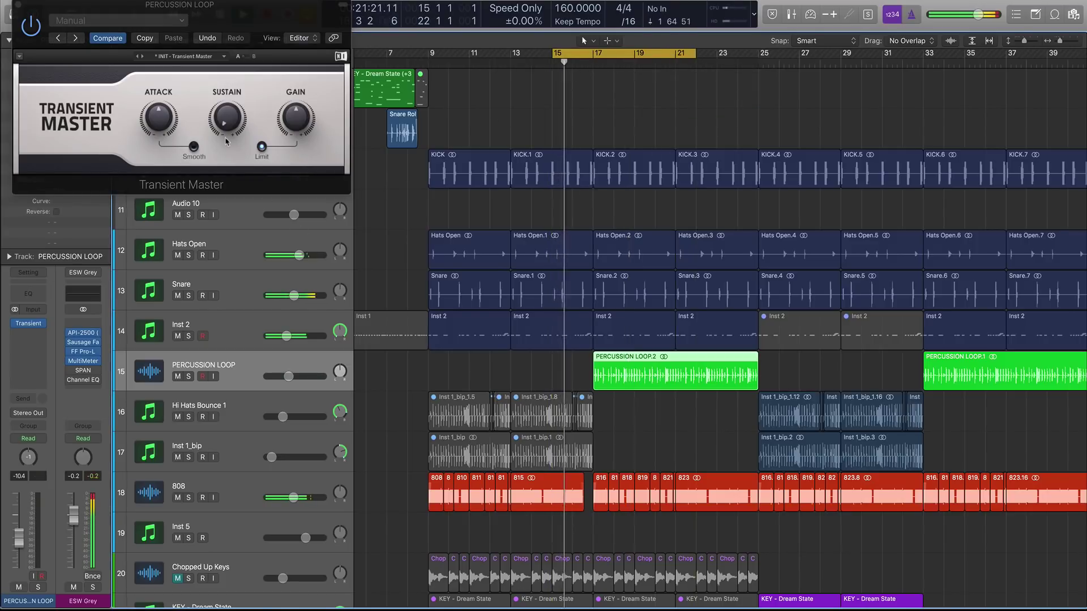
pyautogui.moveTo(225, 120); pyautogui.dragTo(225, 117)
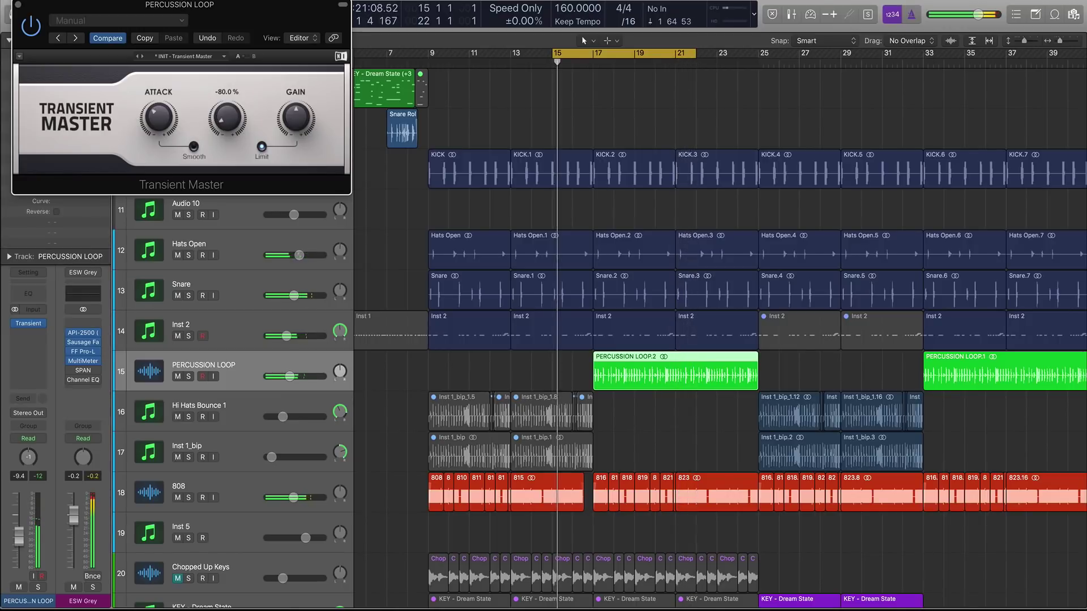
pyautogui.click(606, 59)
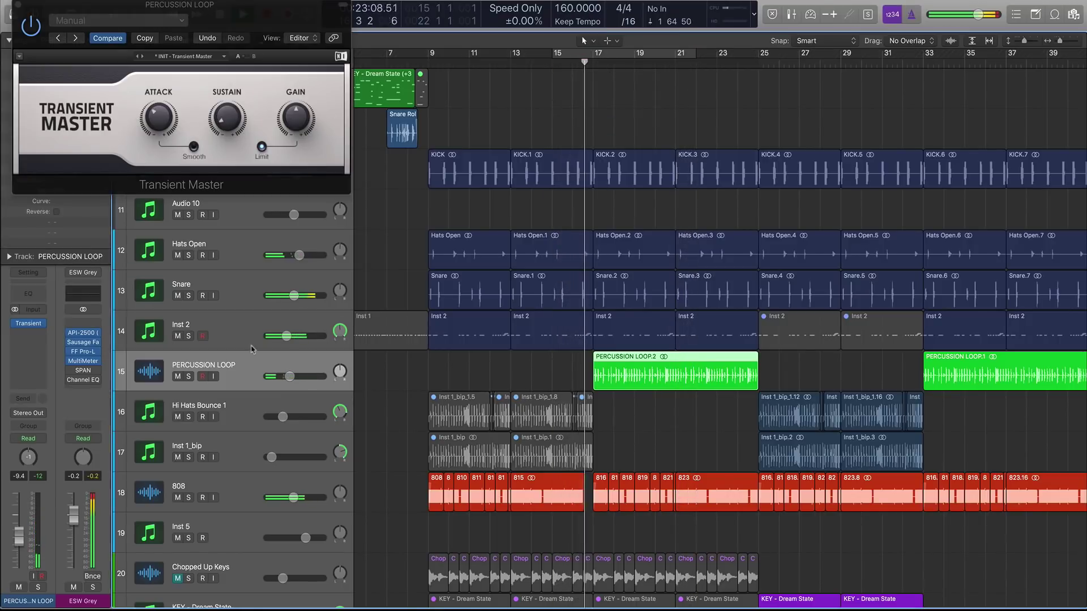
# Step: Compare the percussion loop with Transient Master bypassed and active during playback
pyautogui.click(30, 27)
pyautogui.click(31, 26)
pyautogui.press('space')
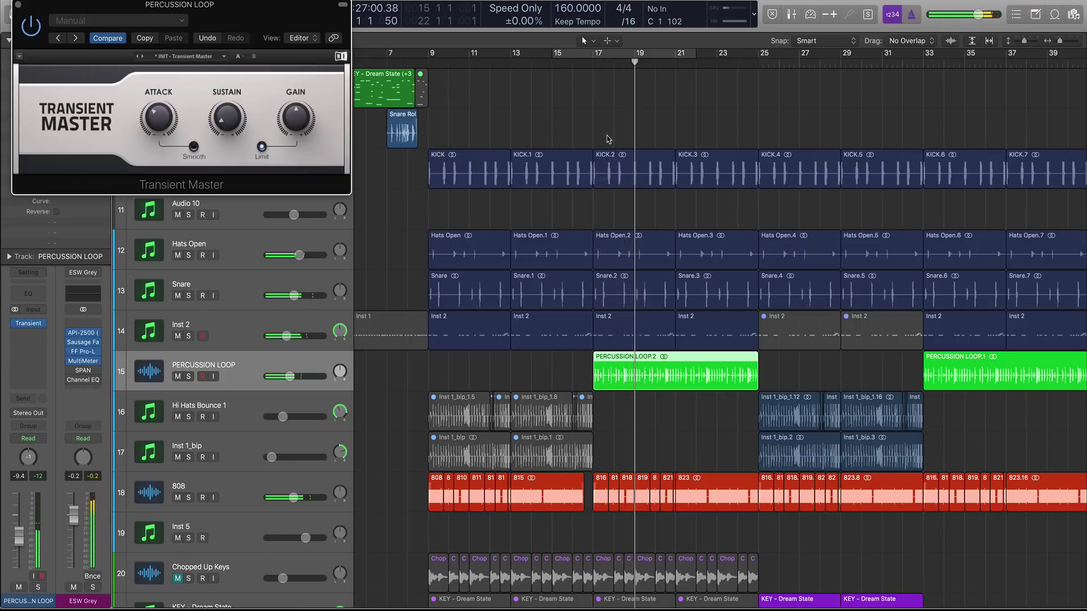
# Step: Solo the kick, hats, snare, Inst 2 and percussion loop regions from bar 17 to 25 and play them
pyautogui.moveTo(609, 140); pyautogui.dragTo(728, 362)
pyautogui.hotkey('ctrl', 's')
pyautogui.hotkey('shift', 'Return')
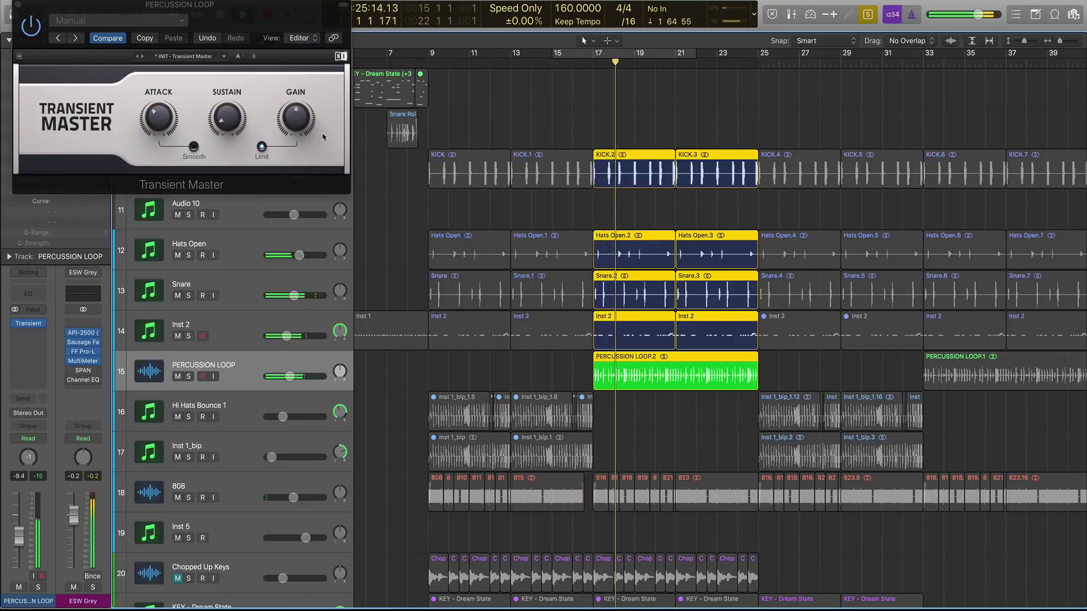
# Step: Lower Transient Master's Sustain further, set its Attack to -7%, and close the plug-in
pyautogui.moveTo(227, 118); pyautogui.dragTo(226, 128)
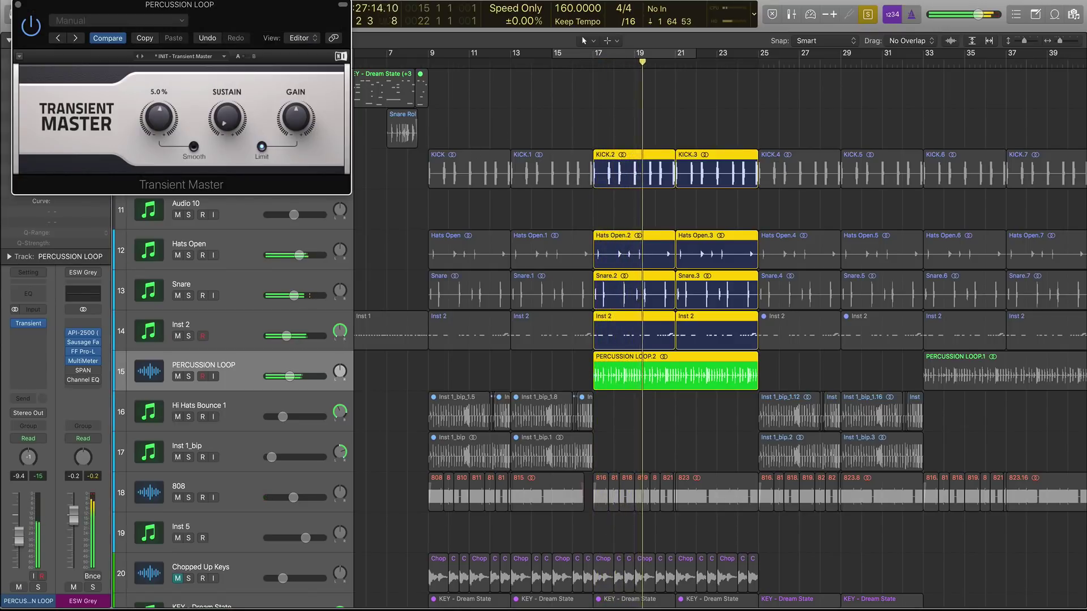
pyautogui.moveTo(152, 112); pyautogui.dragTo(152, 101)
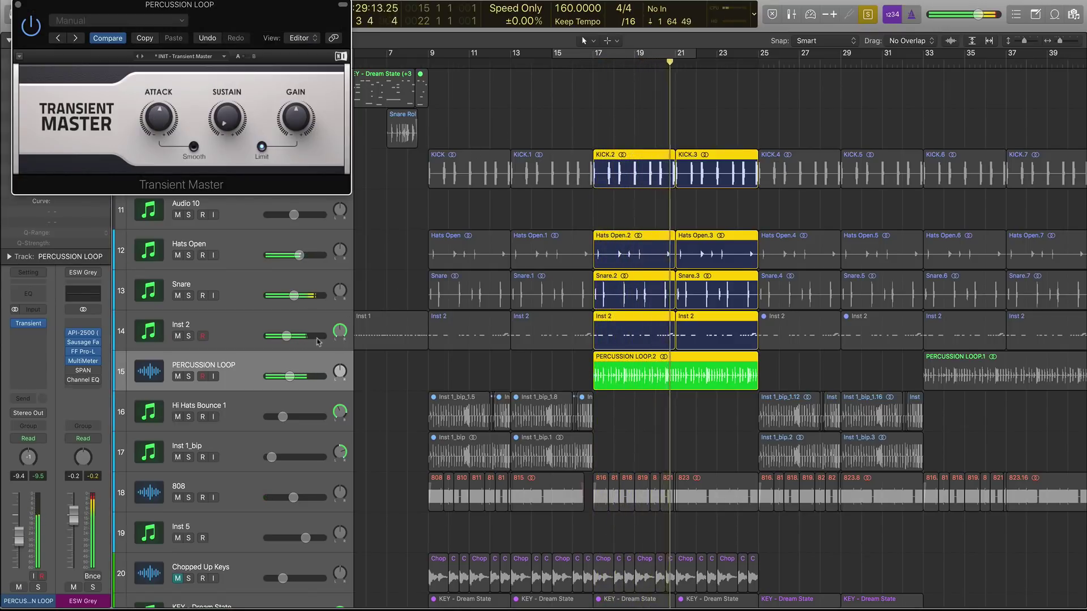
pyautogui.moveTo(159, 119); pyautogui.dragTo(159, 123)
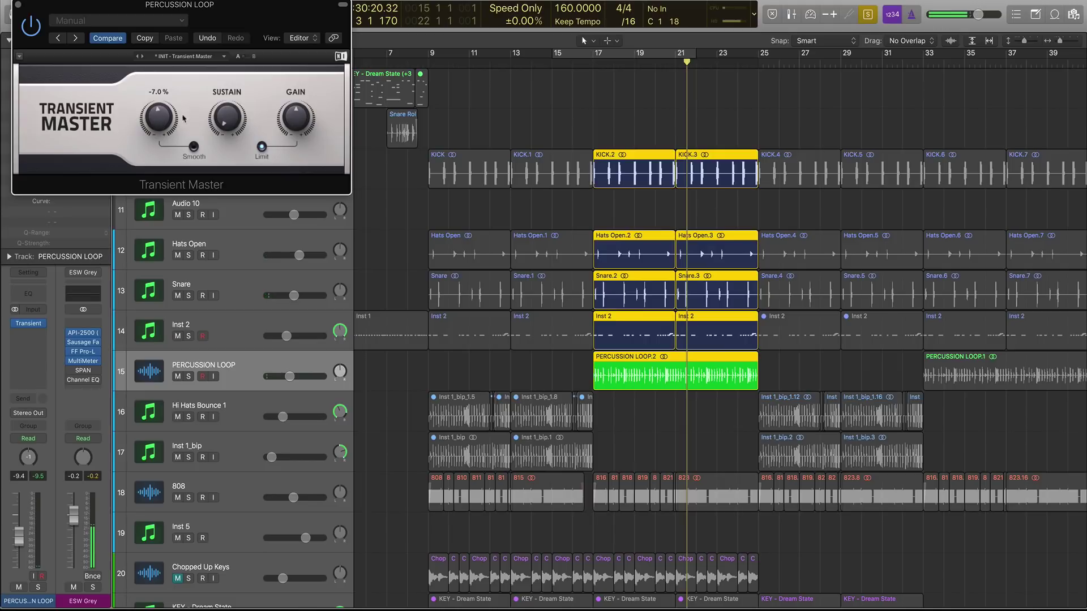
pyautogui.click(18, 4)
# Step: Reopen Transient Master on the PERCUSSION LOOP track and readjust its Sustain
pyautogui.click(634, 281)
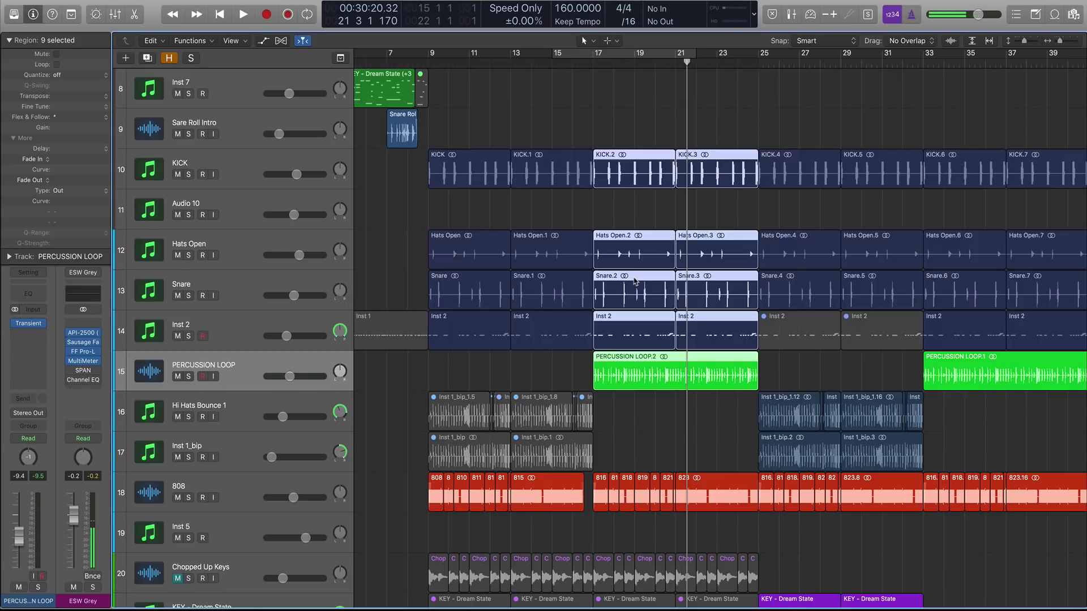
pyautogui.scroll(-4, 635, 282)
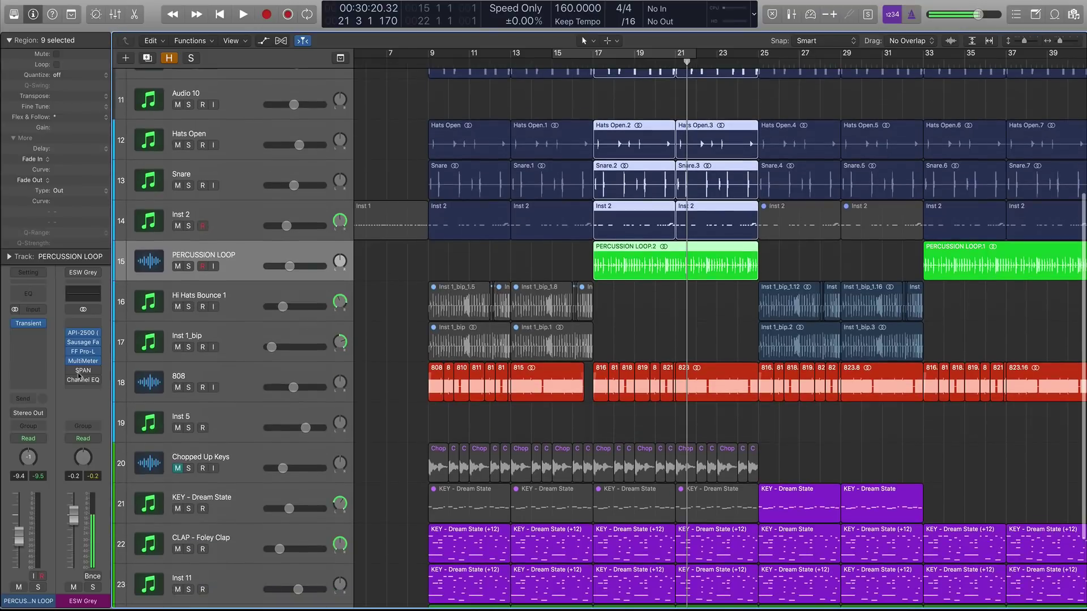
pyautogui.click(29, 324)
pyautogui.moveTo(229, 114); pyautogui.dragTo(233, 116)
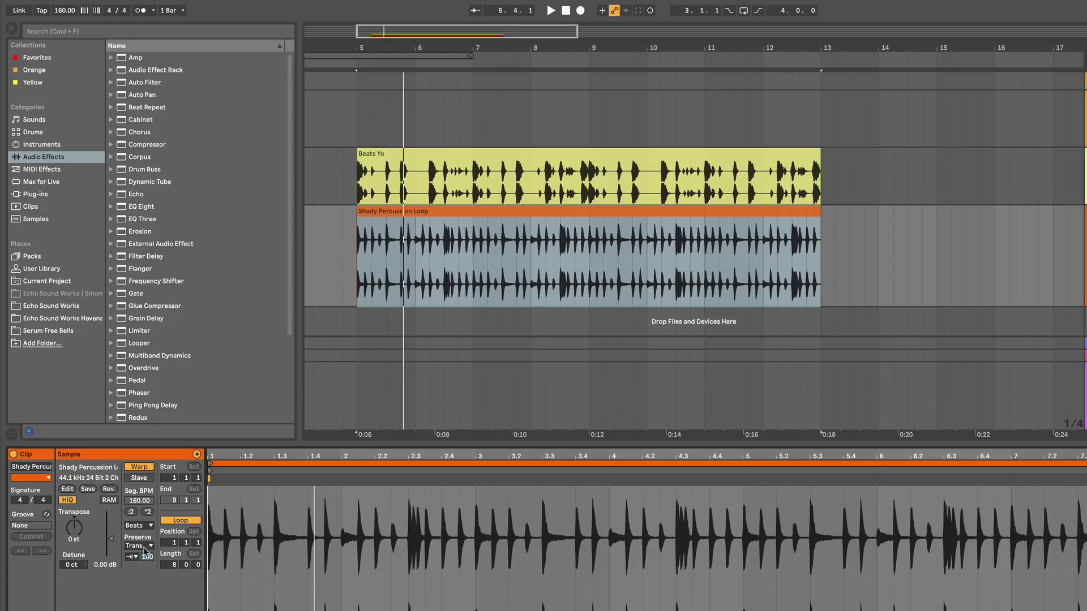
# Step: In Ableton Live, set the Shady Percussion Loop clip to Beats warp mode with transient looping off
pyautogui.click(145, 526)
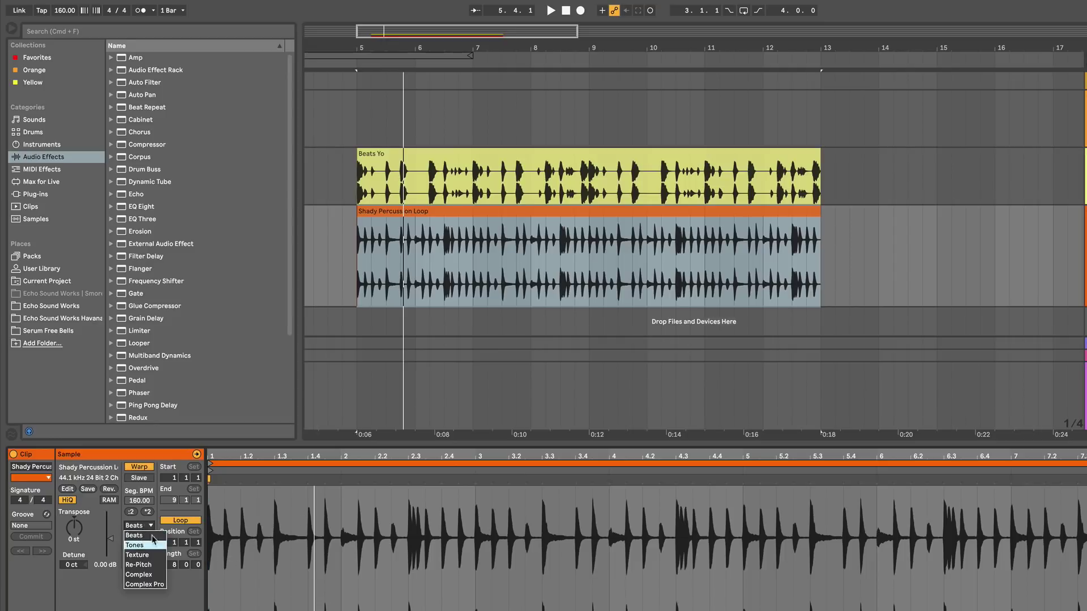
pyautogui.click(151, 536)
pyautogui.click(138, 557)
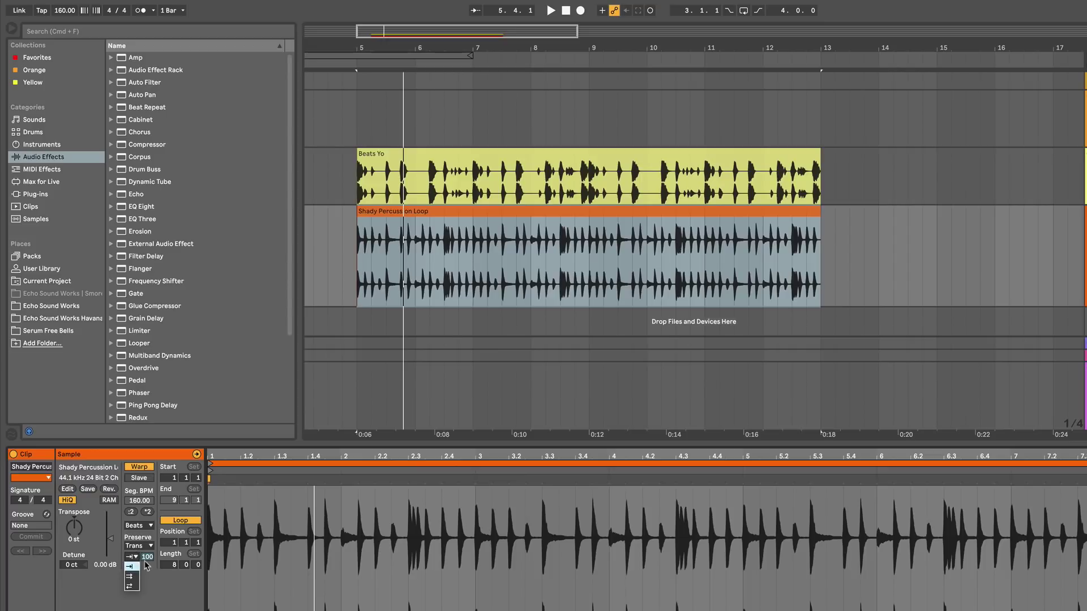
pyautogui.click(130, 577)
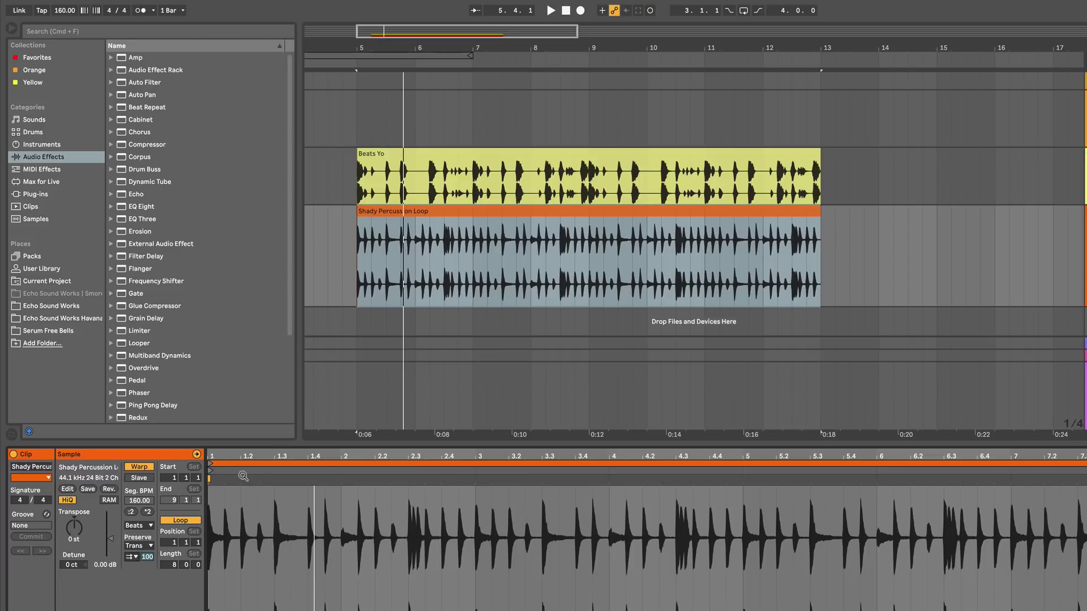
pyautogui.click(131, 558)
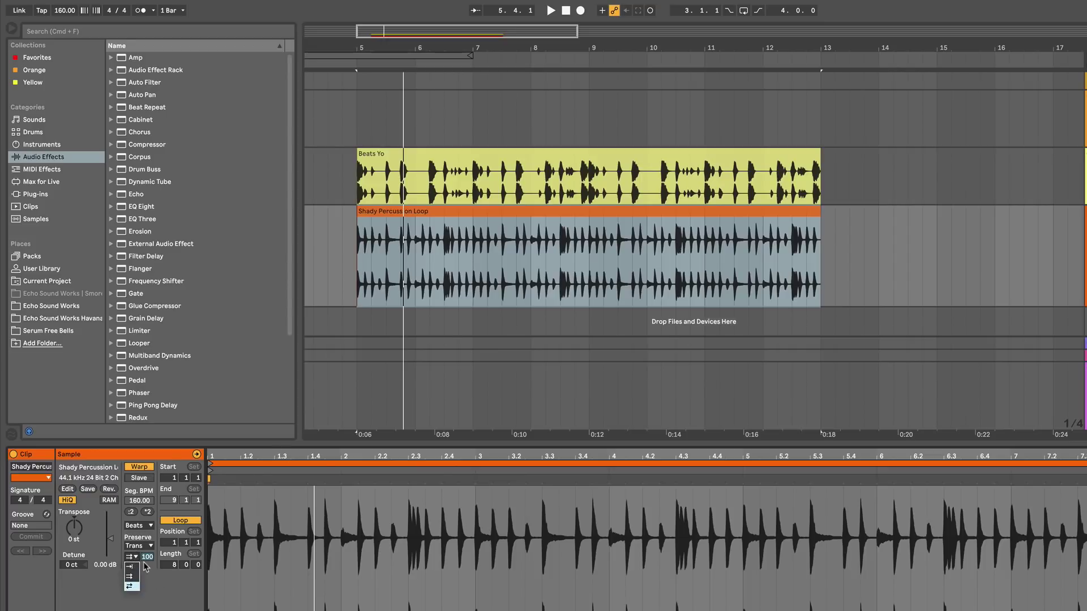
pyautogui.click(129, 567)
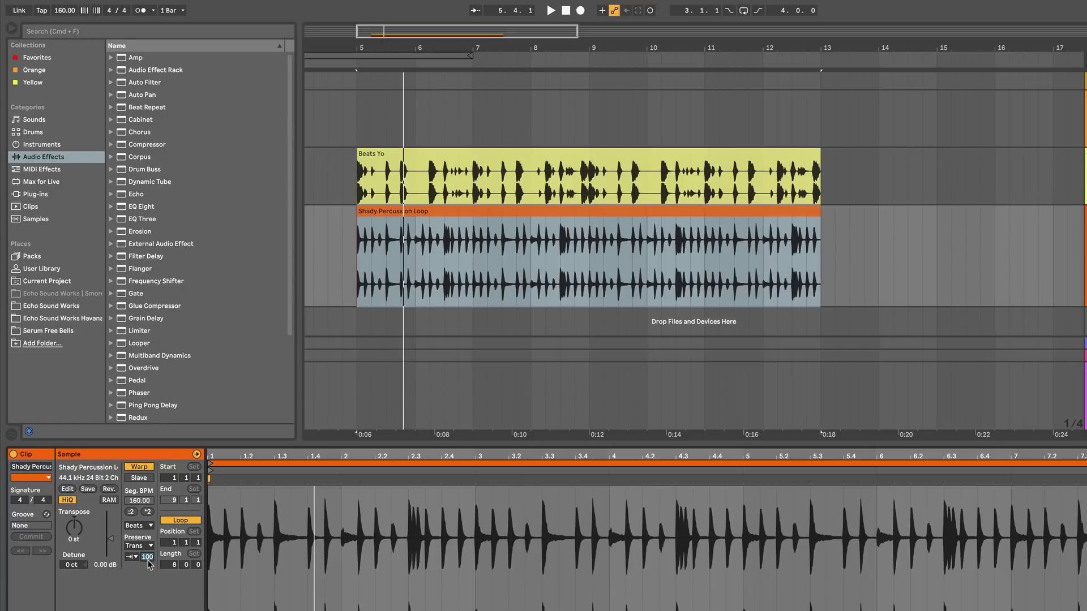
# Step: Set the clip's transient envelope to 0 and play the arrangement
pyautogui.moveTo(147, 556); pyautogui.dragTo(149, 566)
pyautogui.press('space')
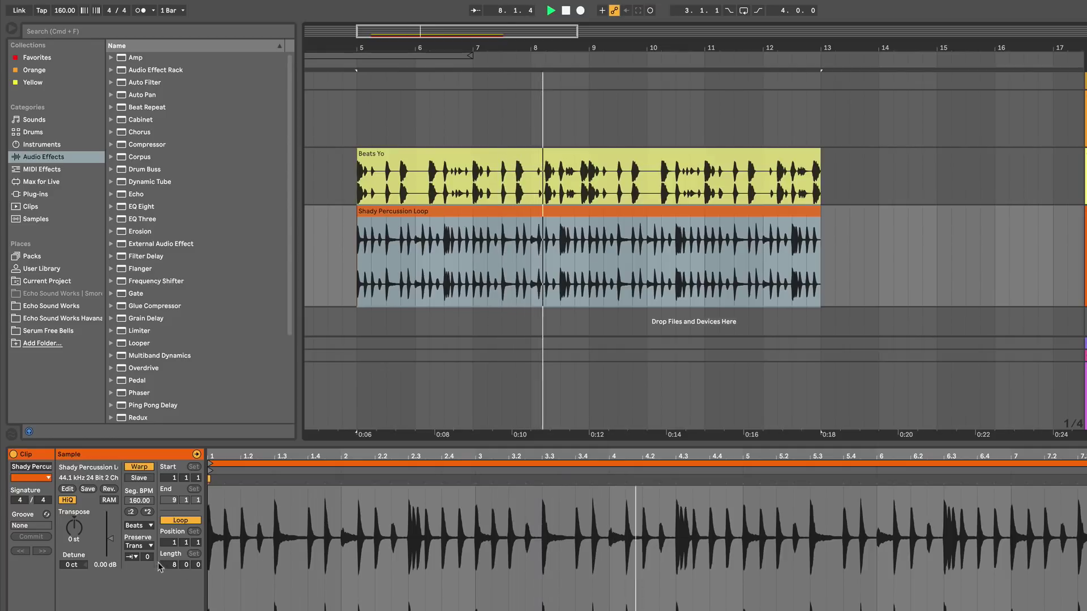
# Step: Select the Shady Percussion Loop clip and raise its transient envelope
pyautogui.write('100')
pyautogui.press('Escape')
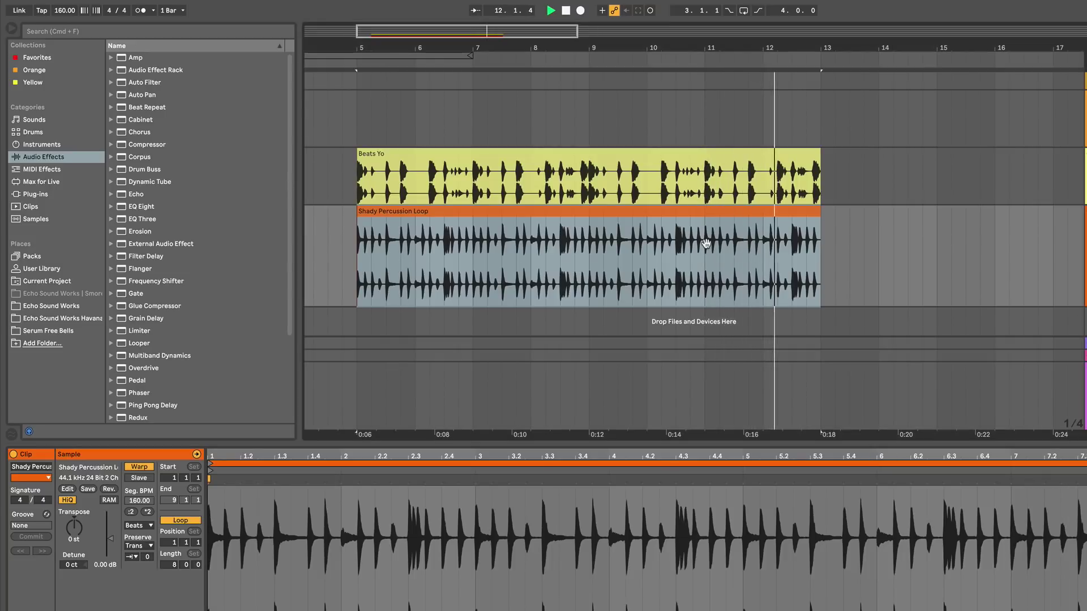
pyautogui.click(441, 214)
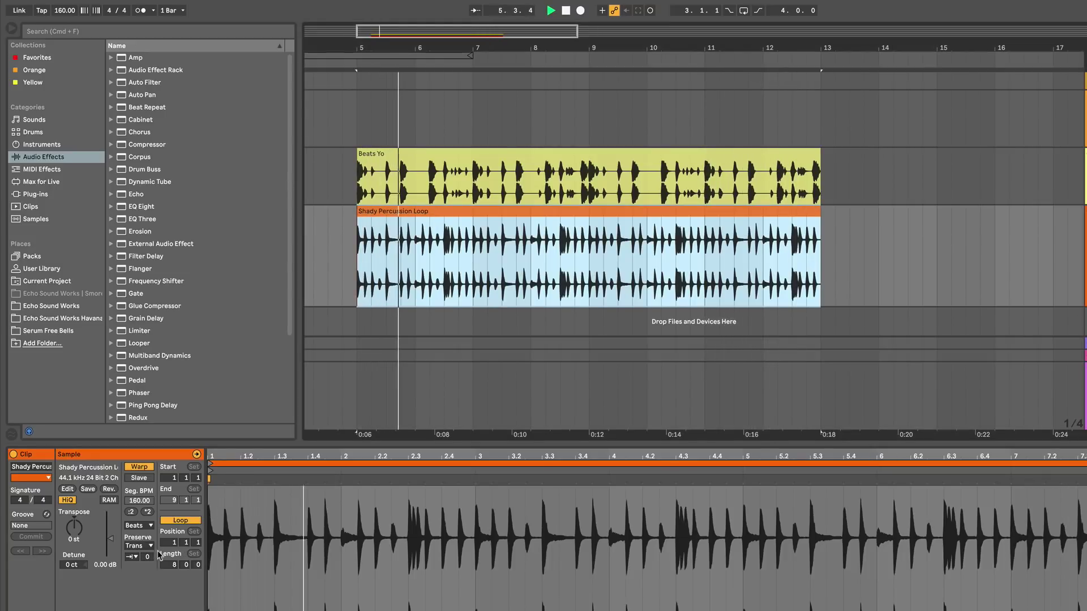
pyautogui.moveTo(147, 557)
pyautogui.mouseDown()
pyautogui.moveTo(147, 532)
pyautogui.moveTo(150, 560)
pyautogui.mouseUp()
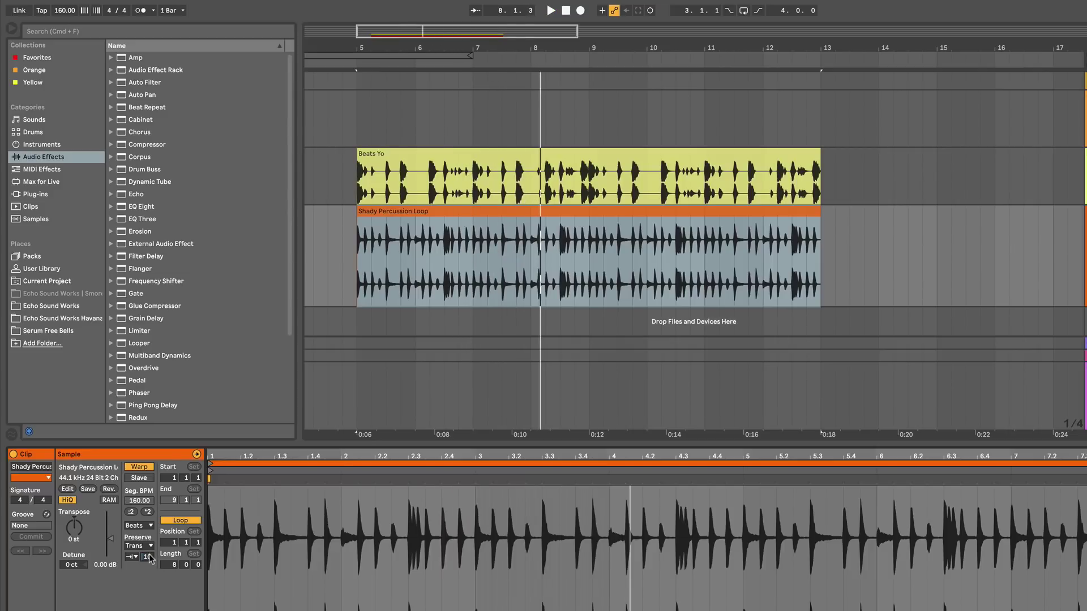